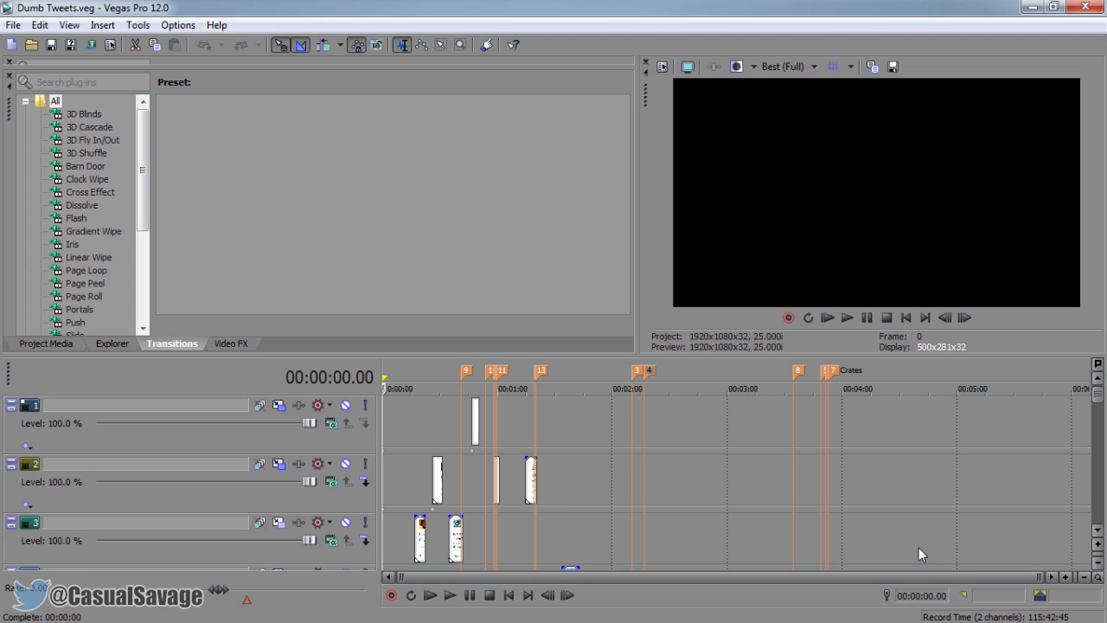
Insert marker 14 at 00:04:03.08, aligned with the 'who on here got a twitter?' tweet.
{"action": "mouse_move", "coordinate": [1102, 400]}
{"action": "left_mouse_down"}
{"action": "mouse_move", "coordinate": [1092, 521]}
{"action": "mouse_move", "coordinate": [1096, 395]}
{"action": "left_mouse_up"}
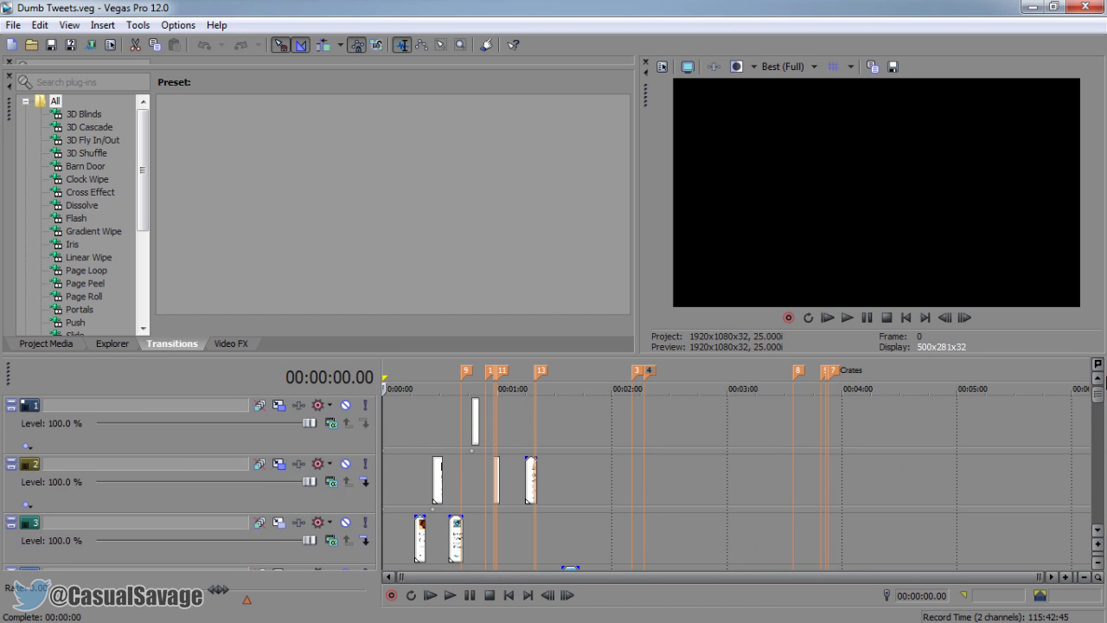
{"action": "left_click_drag", "start_coordinate": [1103, 382], "coordinate": [1084, 497]}
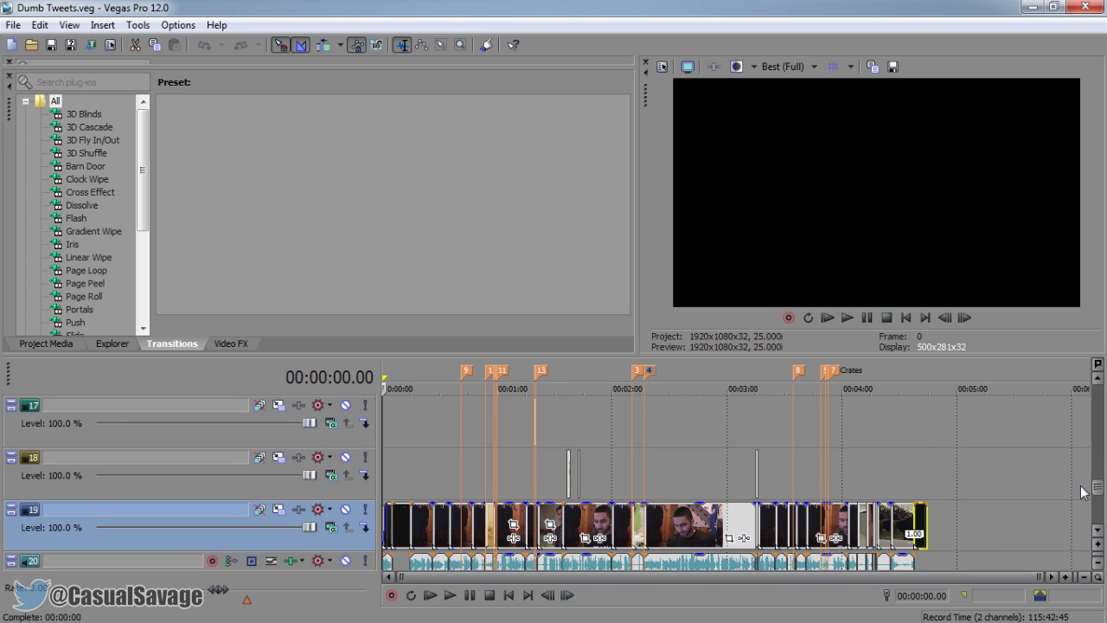
{"action": "left_click", "coordinate": [850, 525]}
{"action": "scroll", "coordinate": [851, 525], "scroll_direction": "up", "scroll_amount": 2}
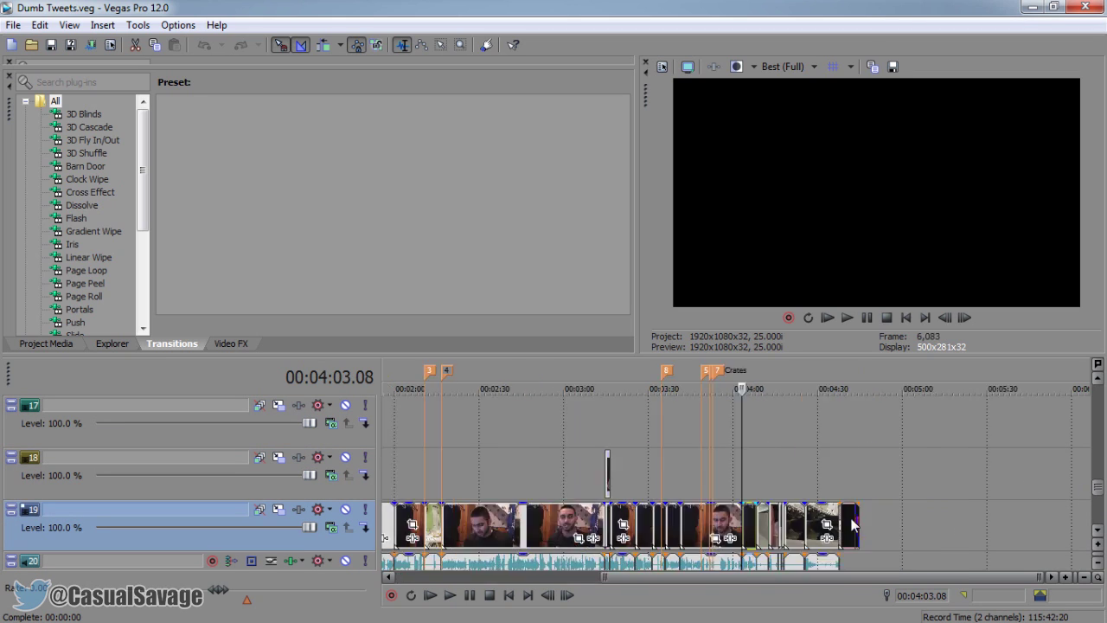
{"action": "scroll", "coordinate": [848, 524], "scroll_direction": "up", "scroll_amount": 3}
{"action": "scroll", "coordinate": [845, 524], "scroll_direction": "up", "scroll_amount": 2}
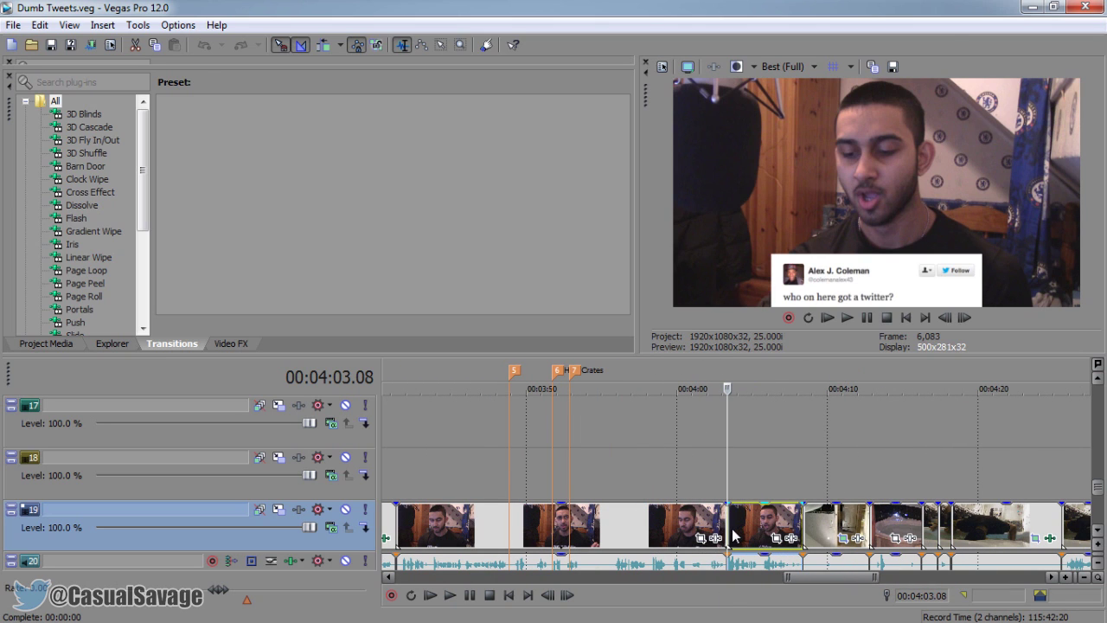
{"action": "key", "text": "m"}
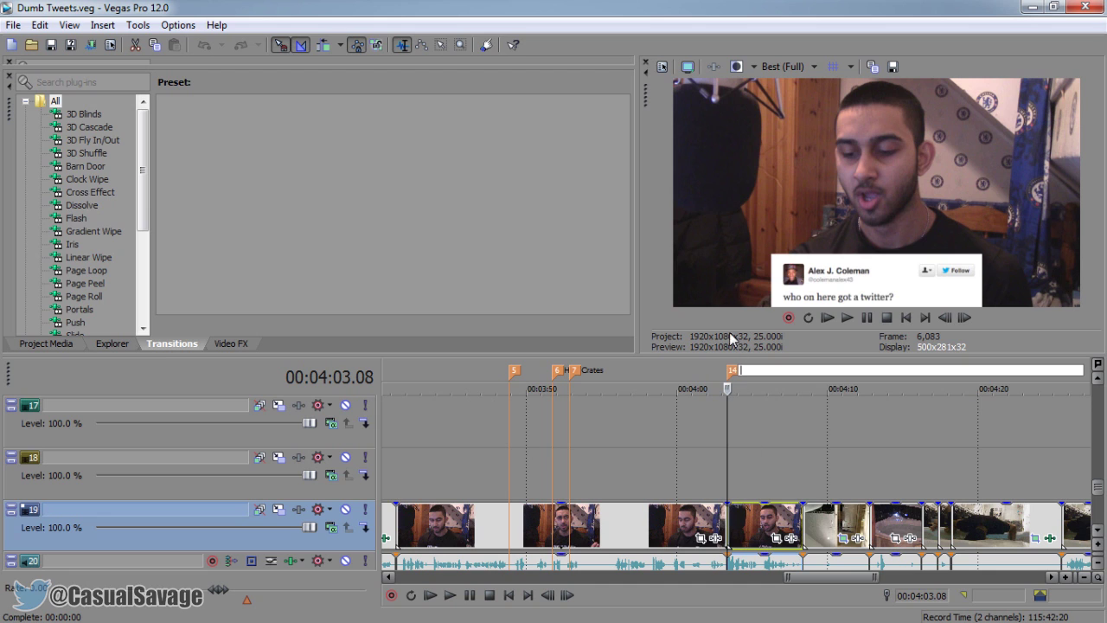
{"action": "left_click", "coordinate": [722, 526]}
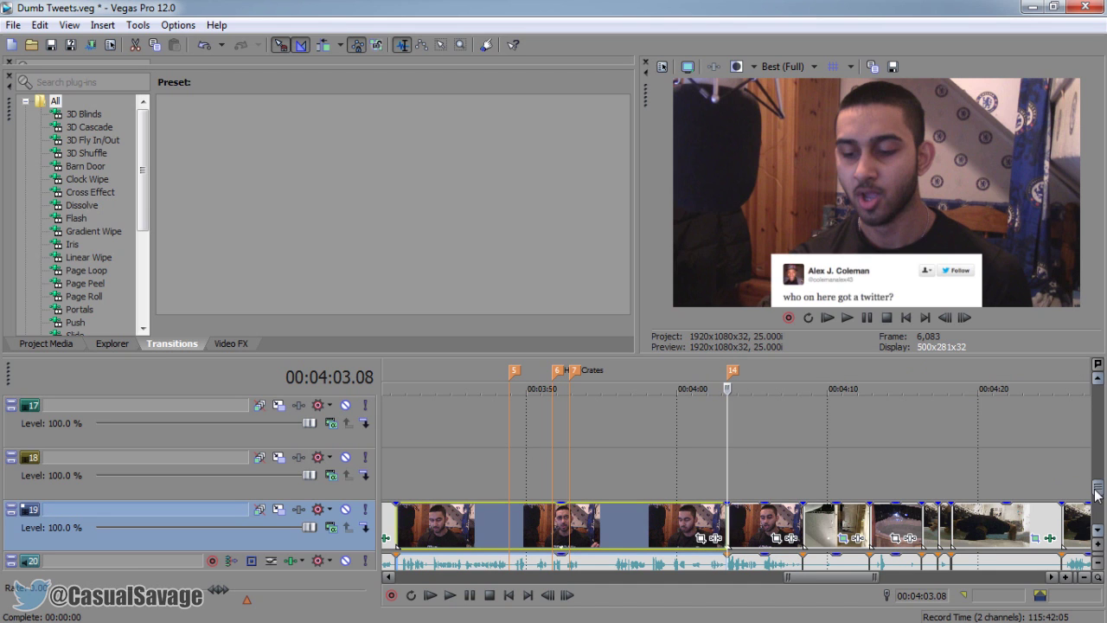
{"action": "mouse_move", "coordinate": [1098, 494]}
{"action": "left_mouse_down"}
{"action": "mouse_move", "coordinate": [1104, 516]}
{"action": "mouse_move", "coordinate": [1104, 371]}
{"action": "left_mouse_up"}
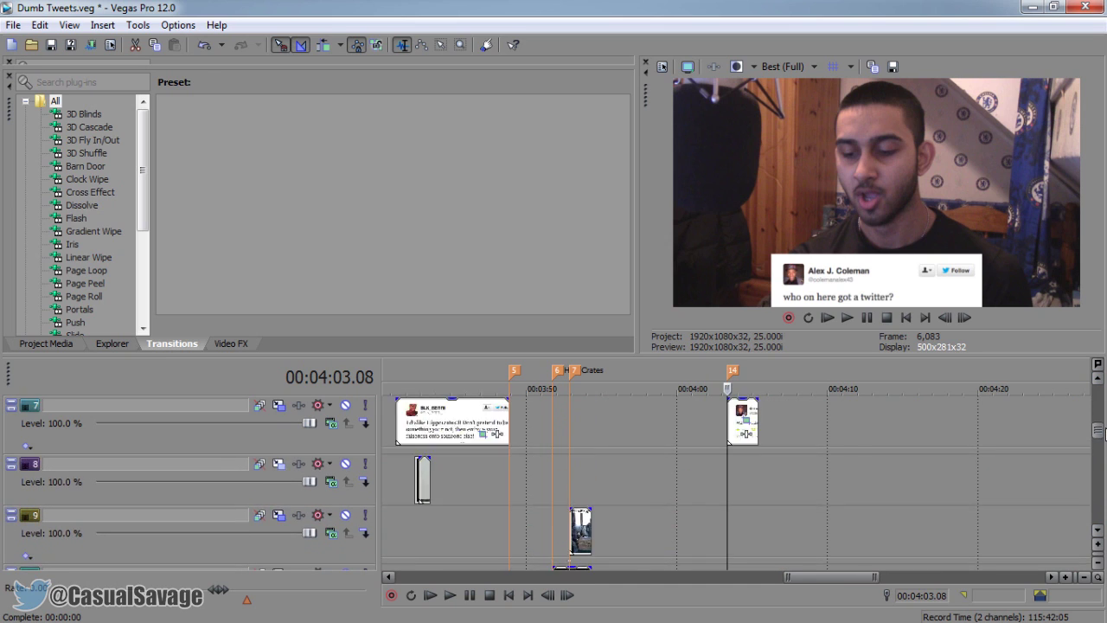
{"action": "scroll", "coordinate": [1104, 374], "scroll_direction": "down", "scroll_amount": 3}
Select every clip from just after marker 14 to the end, plus the purple track 22 clip.
{"action": "left_click", "coordinate": [737, 416]}
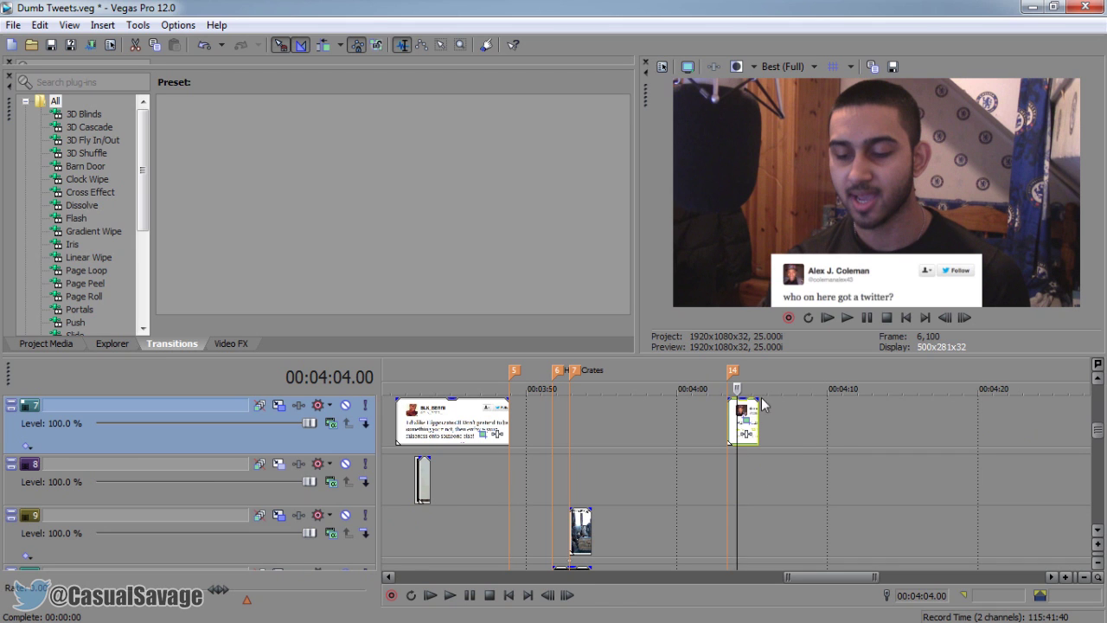
{"action": "left_click_drag", "start_coordinate": [1098, 431], "coordinate": [1103, 515]}
{"action": "scroll", "coordinate": [1004, 522], "scroll_direction": "down", "scroll_amount": 5}
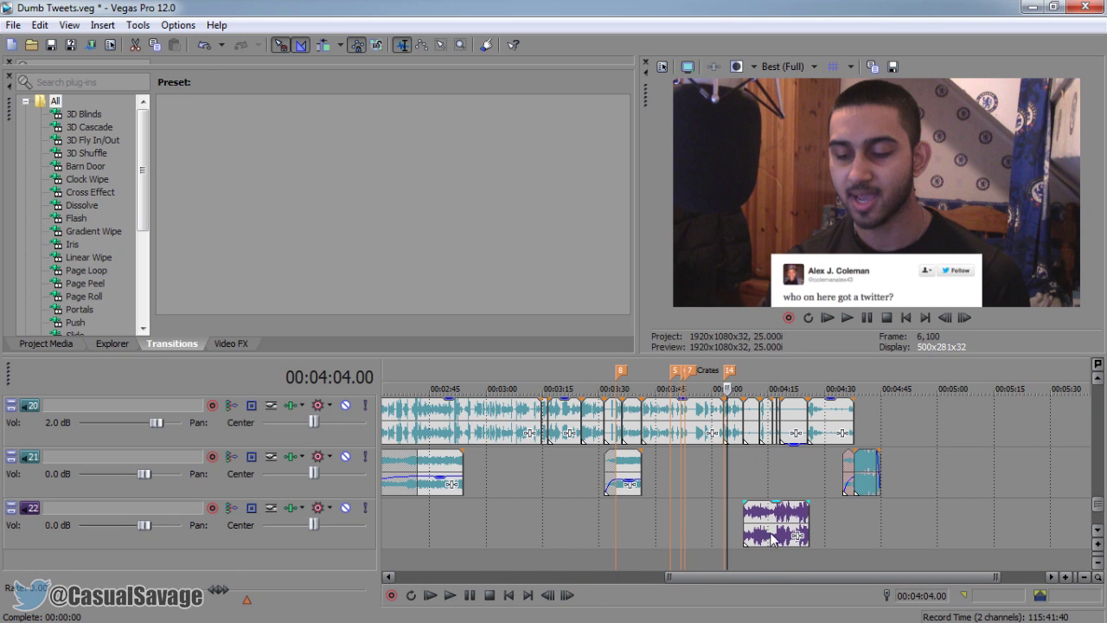
{"action": "left_click", "coordinate": [867, 471]}
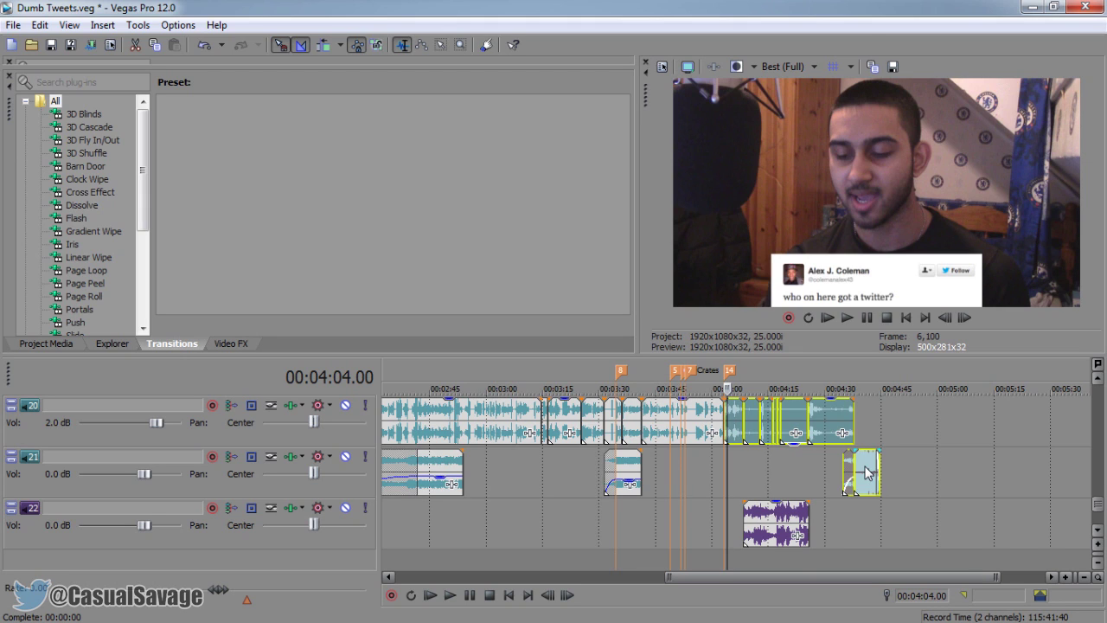
{"action": "left_click", "coordinate": [768, 531], "text": "ctrl"}
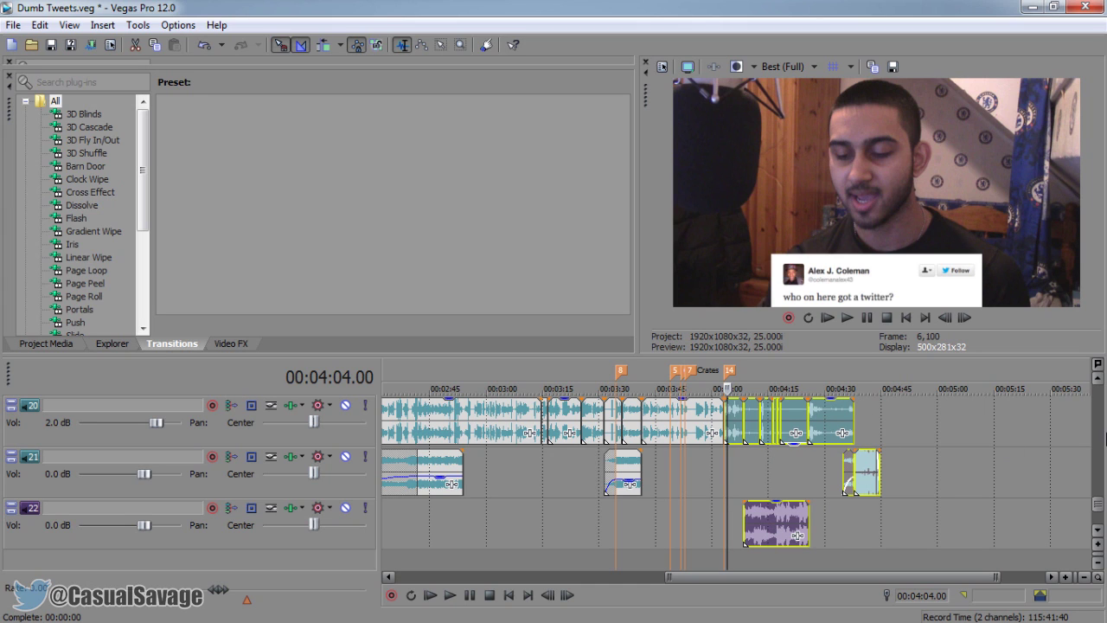
Drag the selected clips about 37 seconds later (+37.16) across all tracks.
{"action": "left_click_drag", "start_coordinate": [1098, 506], "coordinate": [1070, 474]}
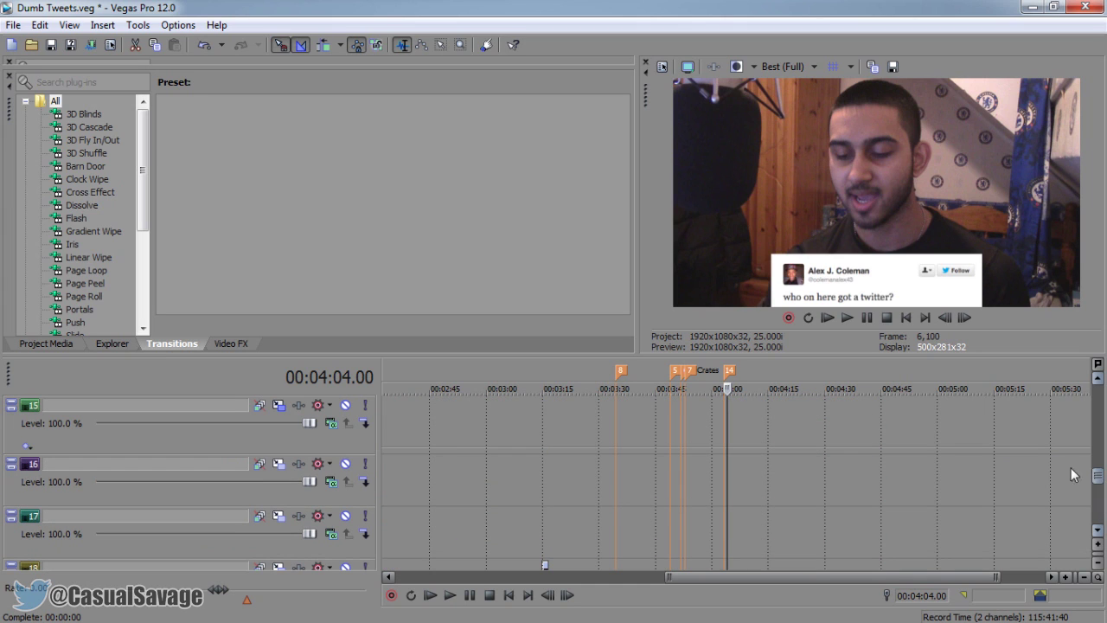
{"action": "mouse_move", "coordinate": [1098, 484]}
{"action": "left_mouse_down"}
{"action": "mouse_move", "coordinate": [1103, 398]}
{"action": "mouse_move", "coordinate": [1064, 505]}
{"action": "left_mouse_up"}
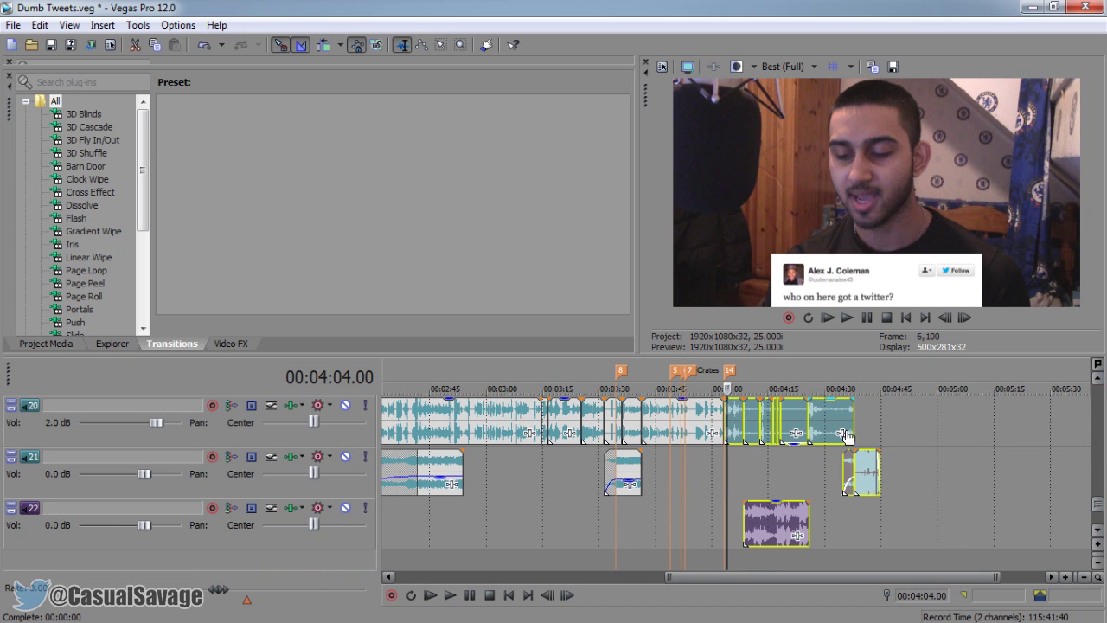
{"action": "left_click_drag", "start_coordinate": [845, 437], "coordinate": [999, 456]}
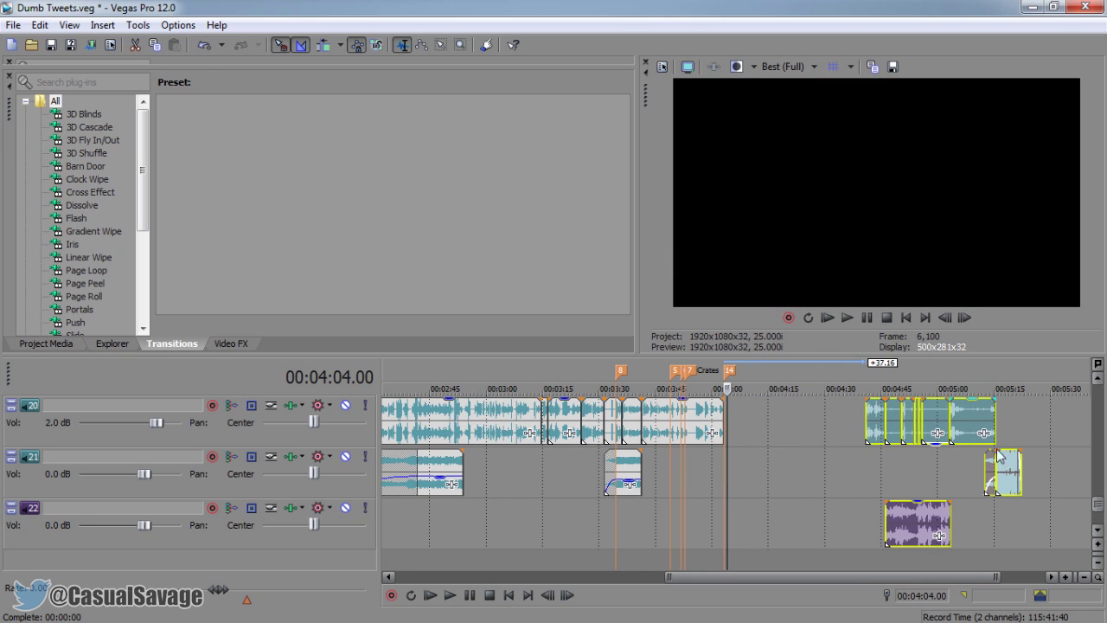
{"action": "mouse_move", "coordinate": [1102, 511]}
{"action": "left_mouse_down"}
{"action": "mouse_move", "coordinate": [1102, 413]}
{"action": "mouse_move", "coordinate": [1104, 510]}
{"action": "left_mouse_up"}
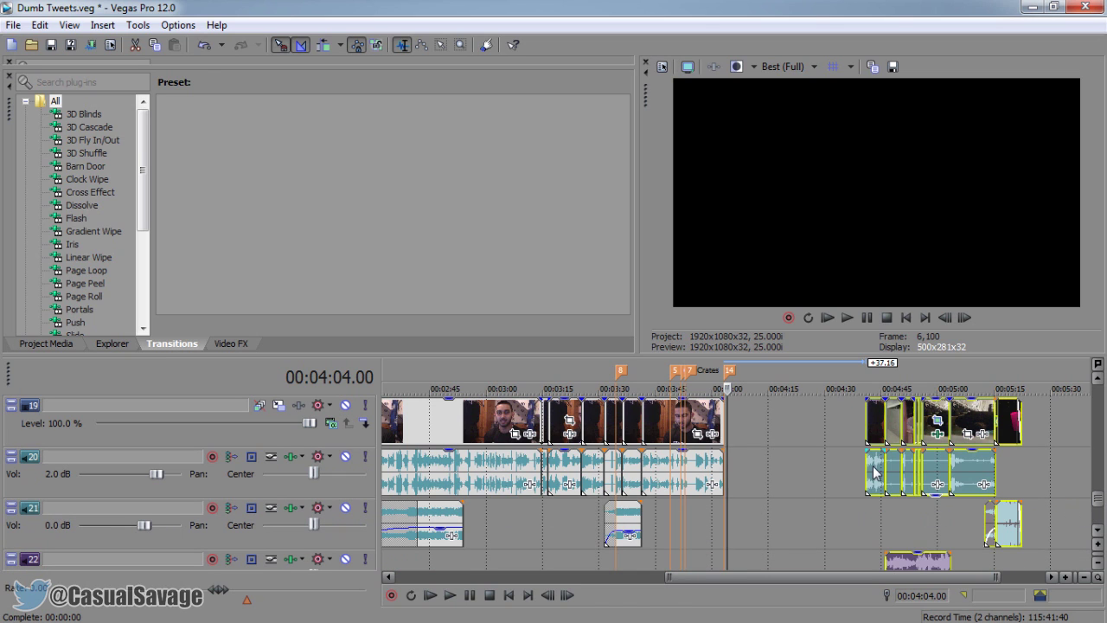
{"action": "right_click", "coordinate": [875, 471]}
{"action": "mouse_move", "coordinate": [908, 507]}
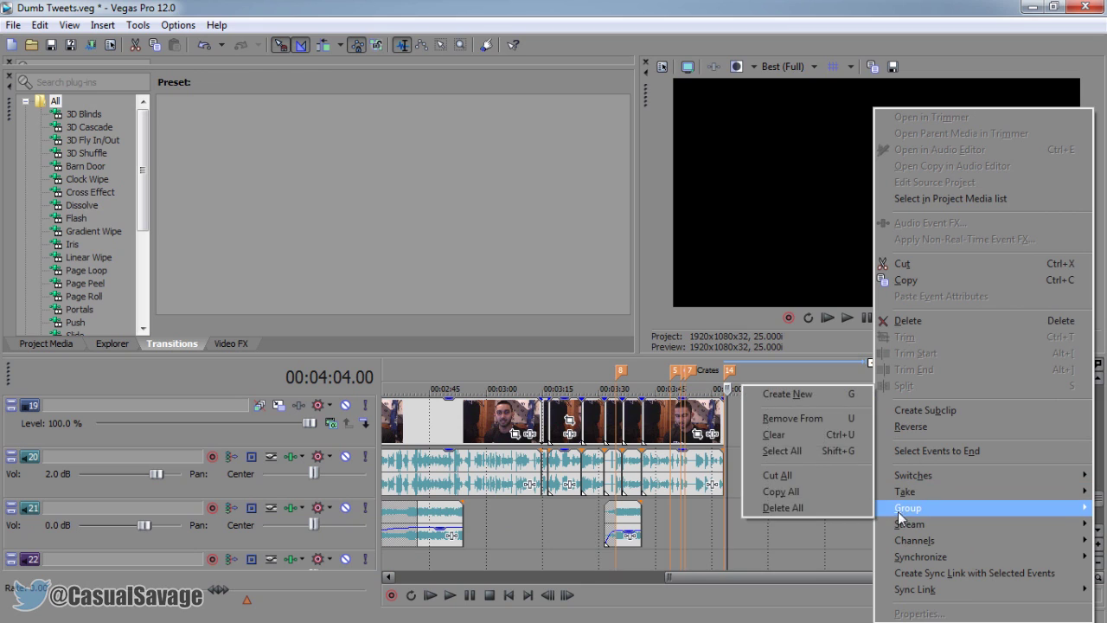
Group the selected clips and drag them back to start at the 00:04:19.12 playhead.
{"action": "left_click", "coordinate": [787, 394]}
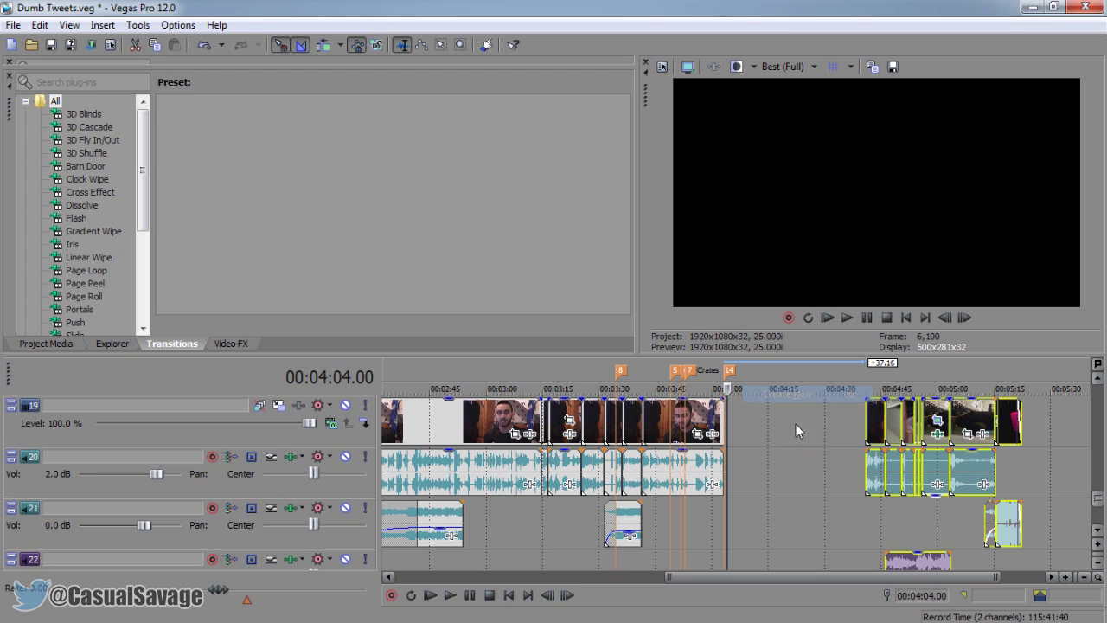
{"action": "left_click", "coordinate": [784, 469]}
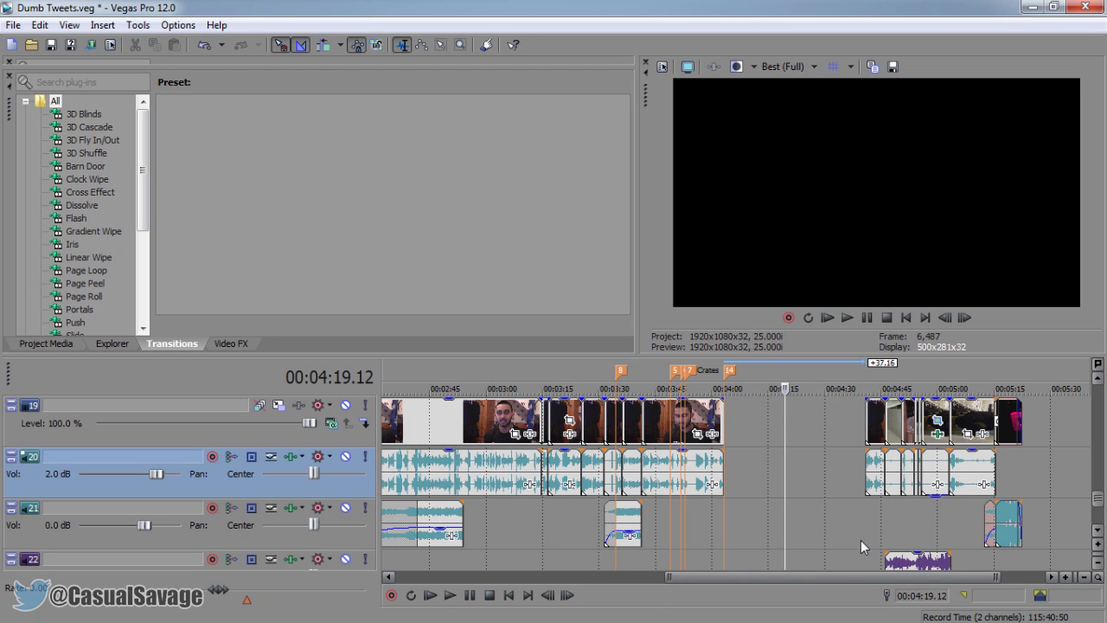
{"action": "mouse_move", "coordinate": [879, 471]}
{"action": "left_mouse_down"}
{"action": "mouse_move", "coordinate": [769, 471]}
{"action": "mouse_move", "coordinate": [852, 478]}
{"action": "left_mouse_up"}
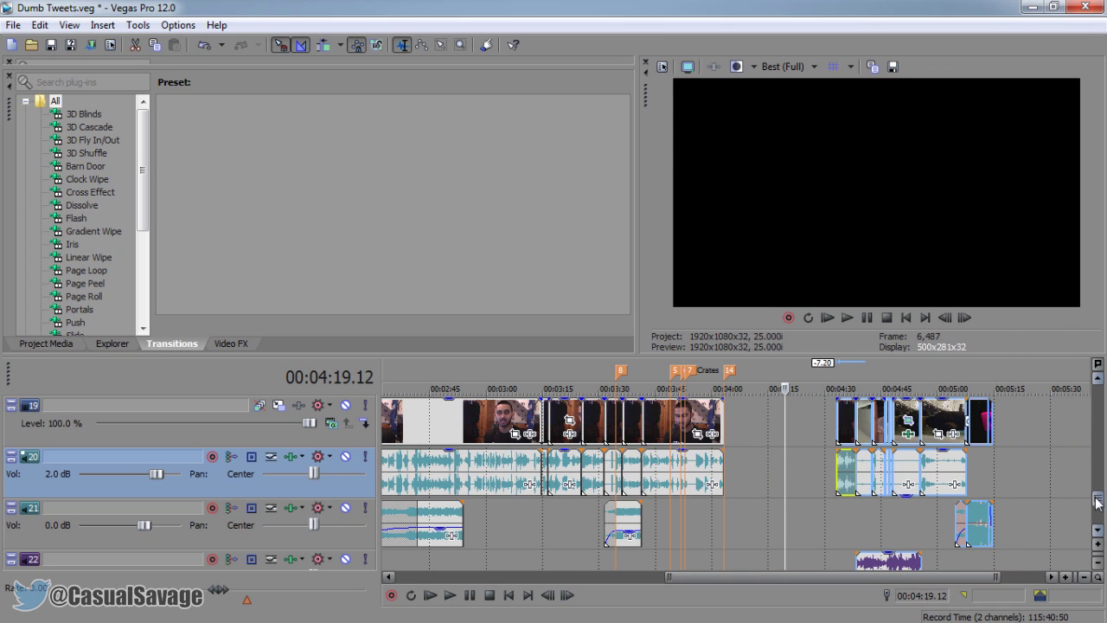
{"action": "left_click_drag", "start_coordinate": [1098, 504], "coordinate": [1097, 430]}
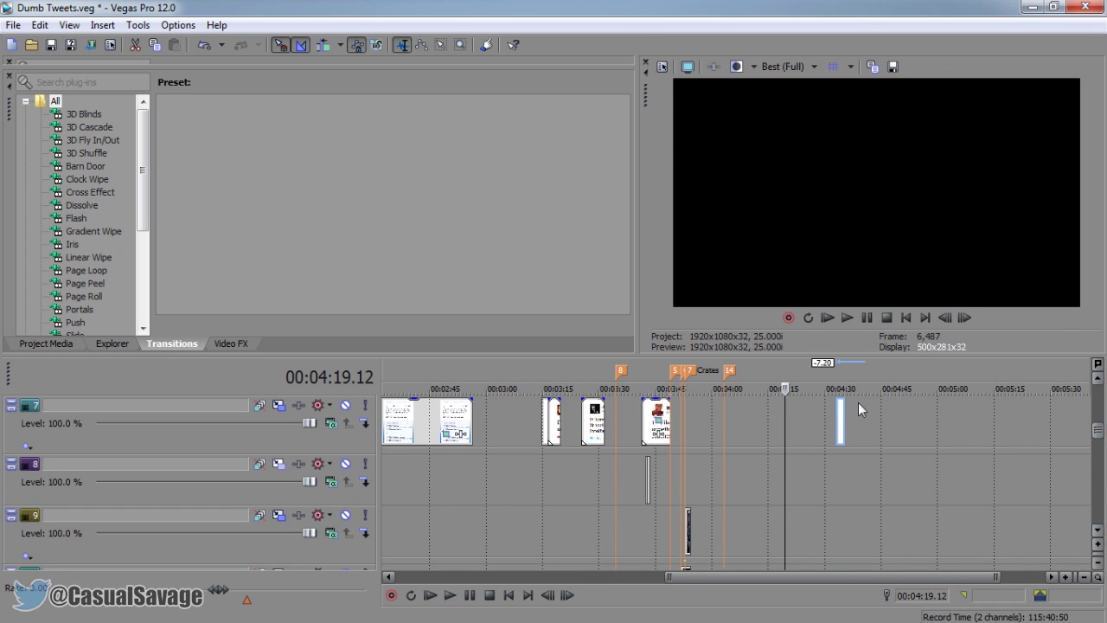
{"action": "left_click_drag", "start_coordinate": [1098, 441], "coordinate": [1091, 516]}
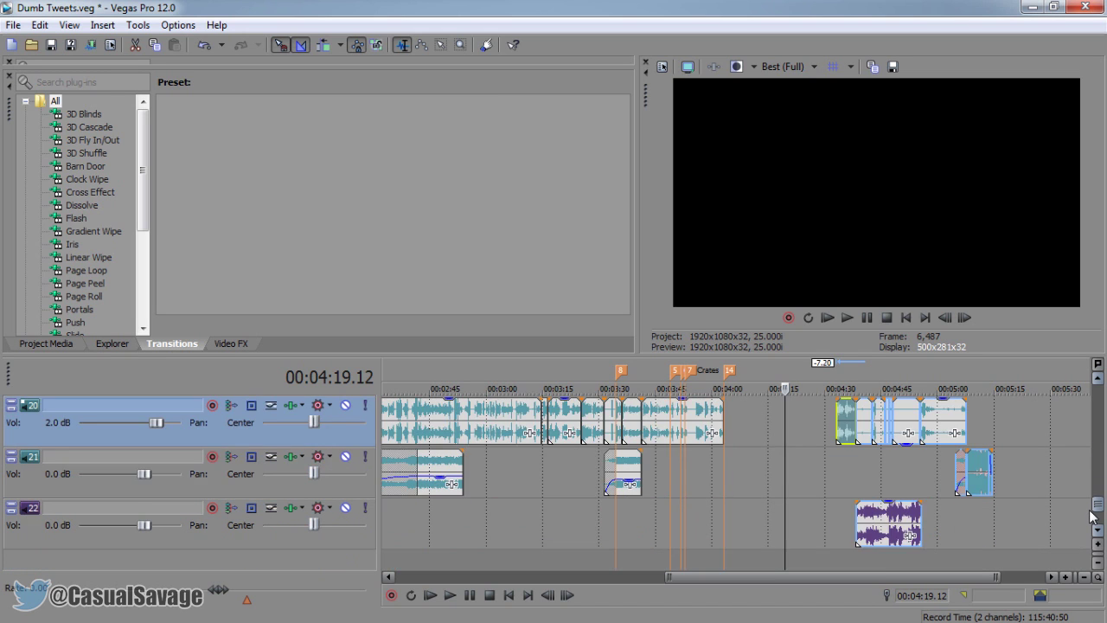
{"action": "scroll", "coordinate": [1091, 516], "scroll_direction": "up", "scroll_amount": 1}
{"action": "mouse_move", "coordinate": [849, 477]}
{"action": "left_mouse_down"}
{"action": "mouse_move", "coordinate": [947, 481]}
{"action": "mouse_move", "coordinate": [790, 482]}
{"action": "left_mouse_up"}
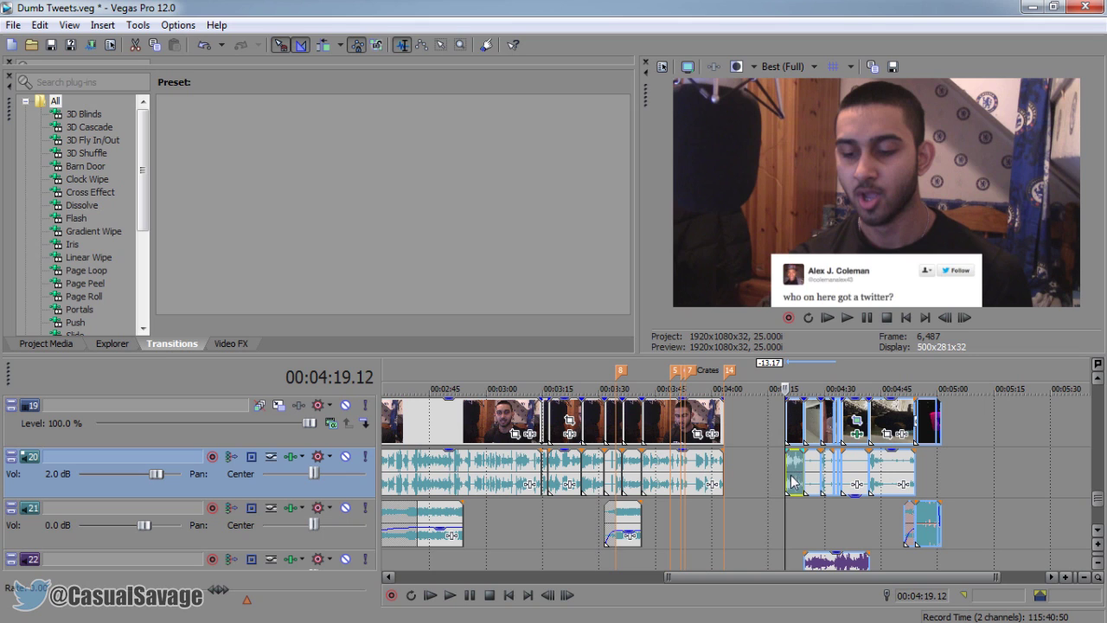
Select the audio clips after marker 14, including track 22's purple clip, and remove them from the group.
{"action": "left_click_drag", "start_coordinate": [1098, 499], "coordinate": [1100, 424]}
{"action": "left_click", "coordinate": [789, 531]}
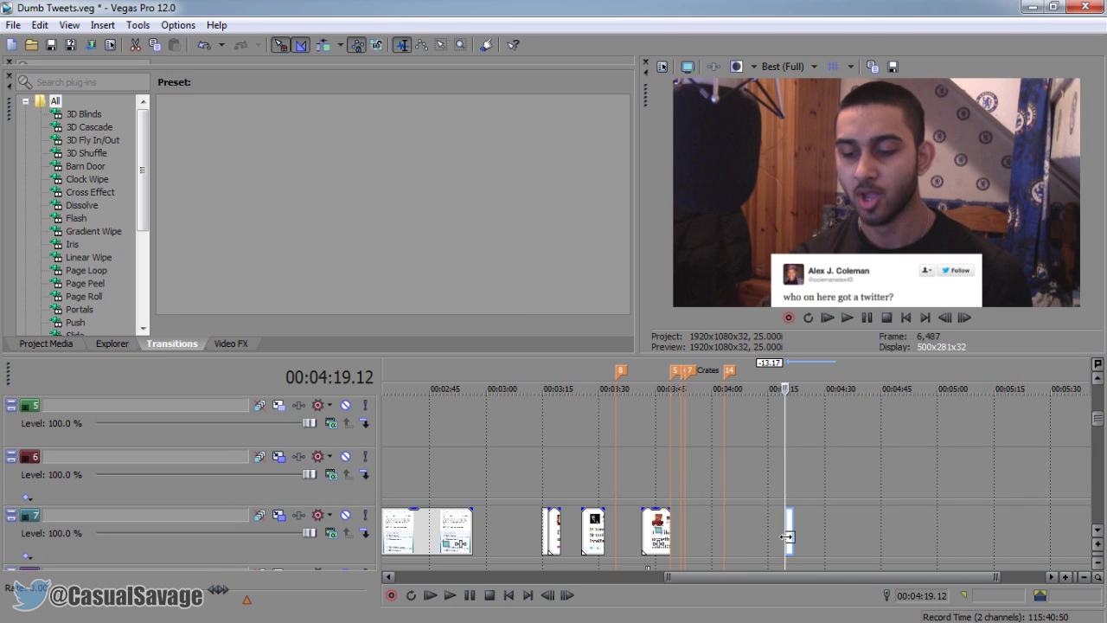
{"action": "left_click_drag", "start_coordinate": [1096, 422], "coordinate": [1098, 498]}
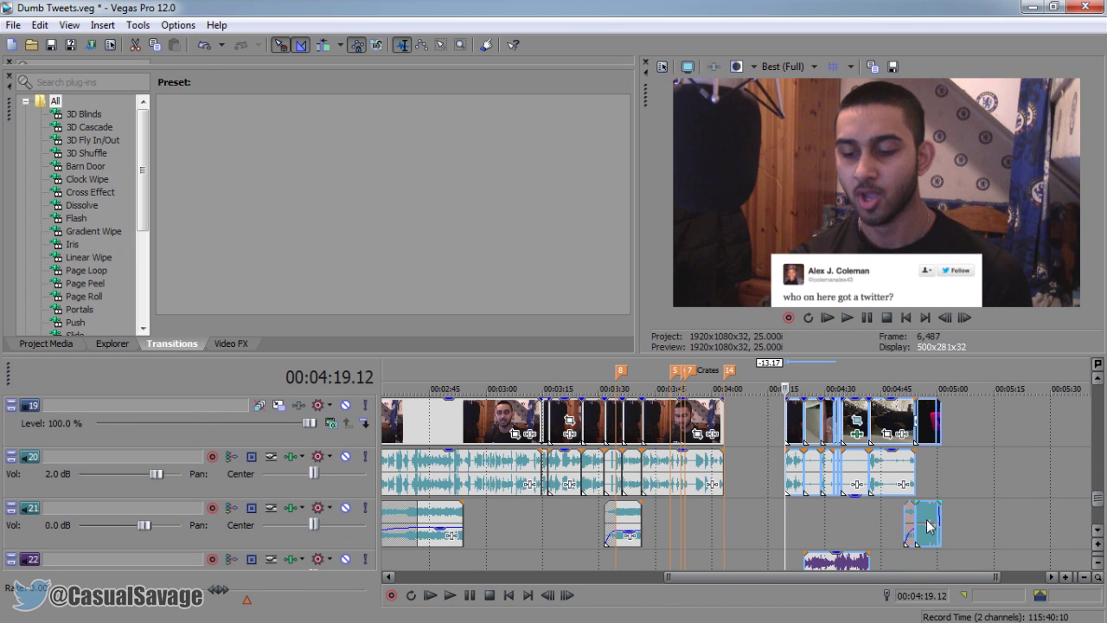
{"action": "left_click", "coordinate": [928, 525]}
{"action": "left_click_drag", "start_coordinate": [1098, 500], "coordinate": [1103, 512]}
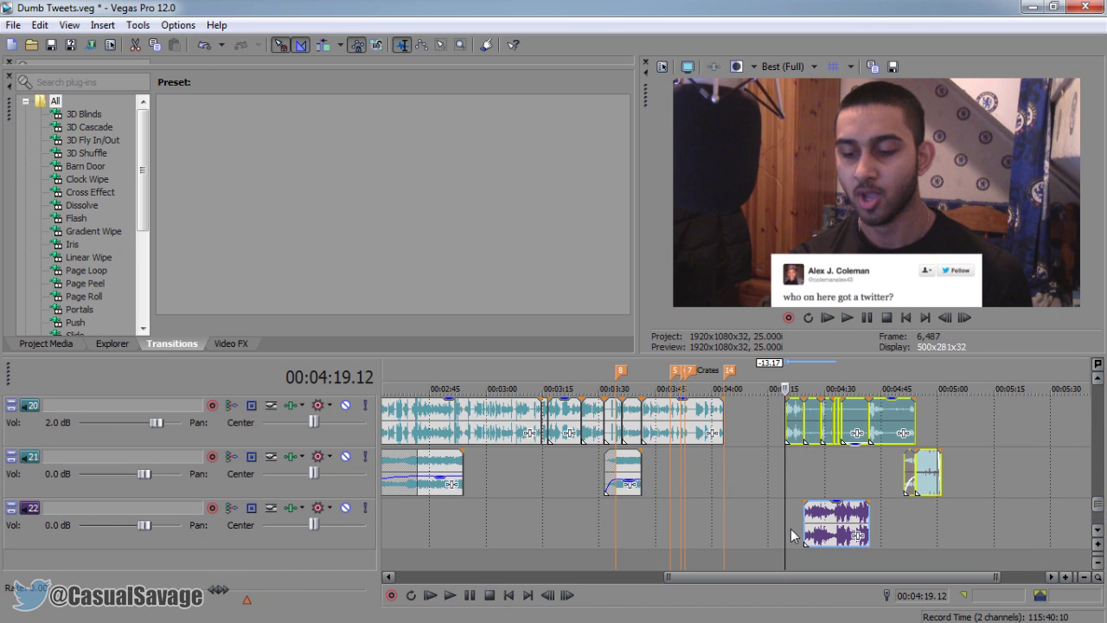
{"action": "left_click", "coordinate": [828, 533], "text": "ctrl"}
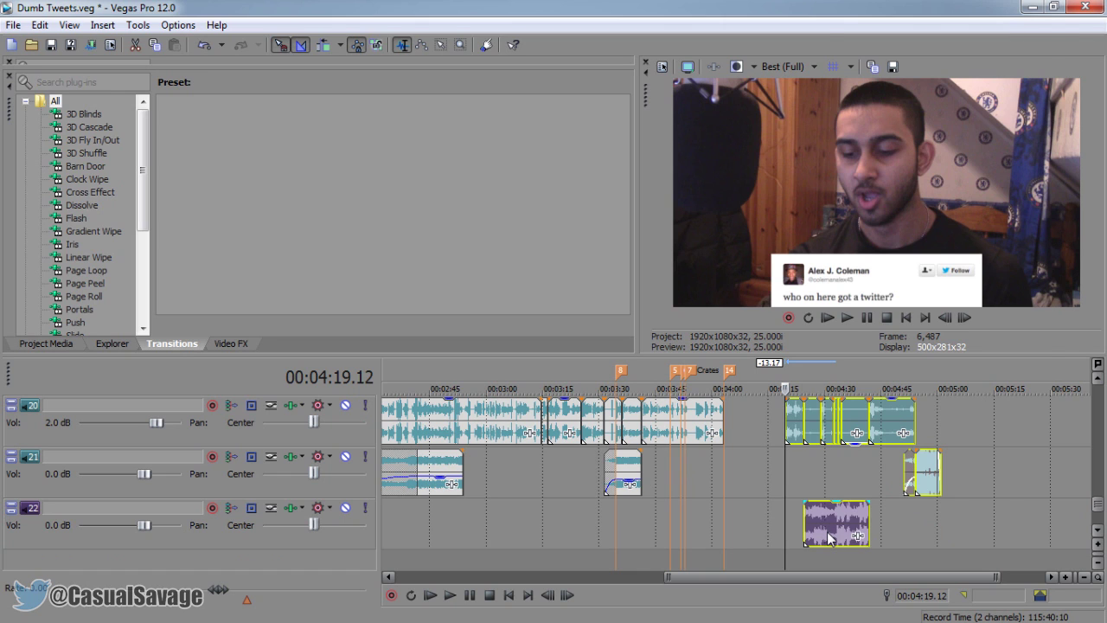
{"action": "right_click", "coordinate": [829, 534]}
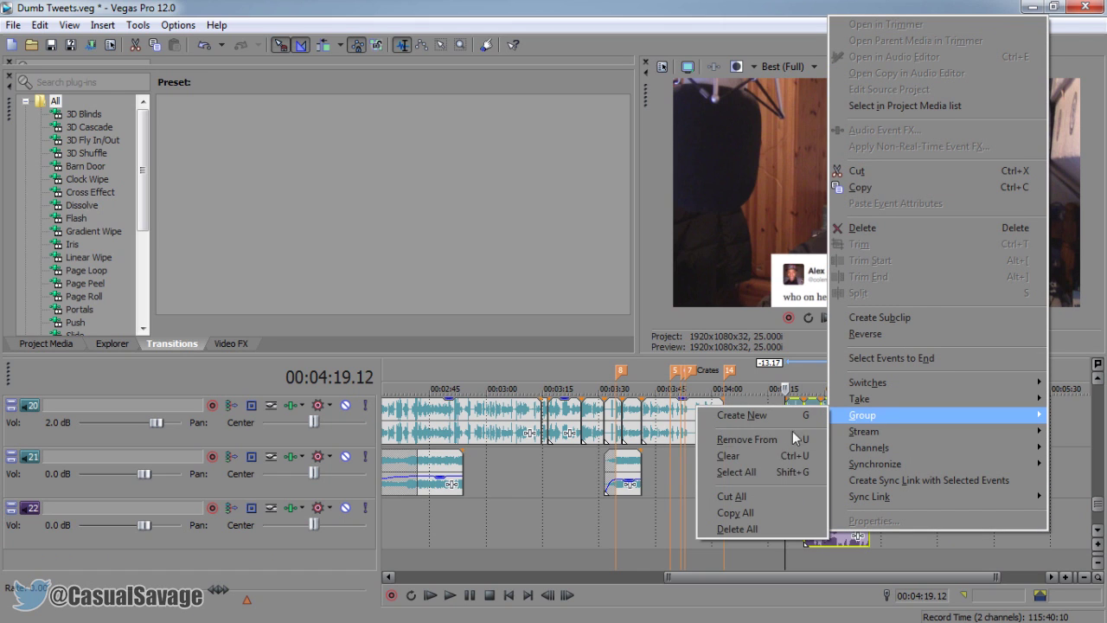
{"action": "mouse_move", "coordinate": [862, 415]}
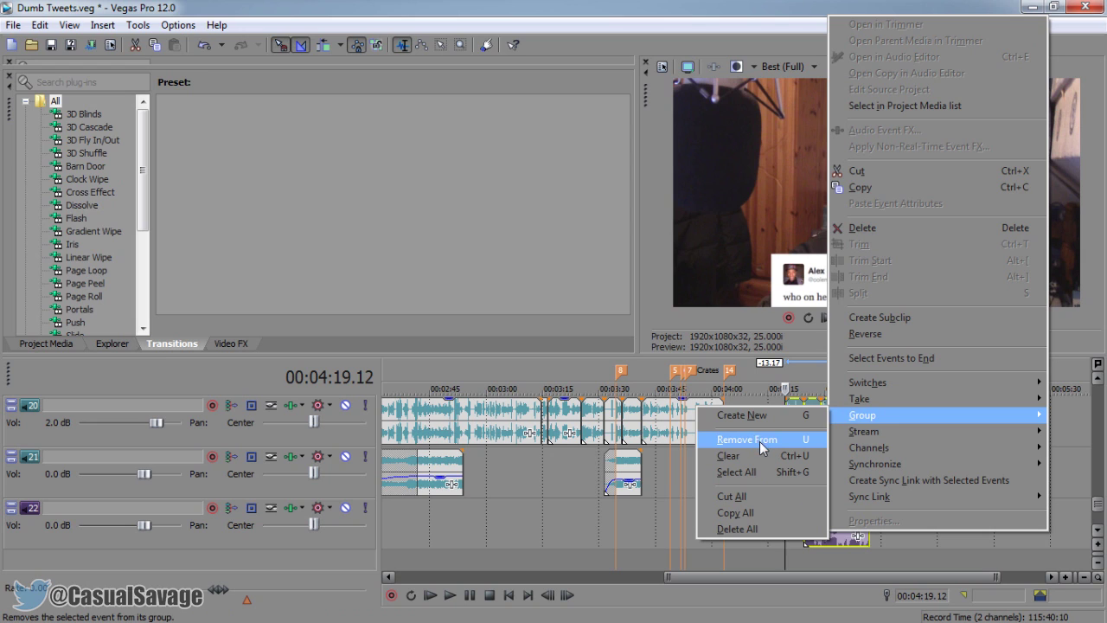
{"action": "left_click", "coordinate": [751, 441]}
Move one short audio clip earlier on its own, then return it against the next clip.
{"action": "left_click", "coordinate": [839, 467]}
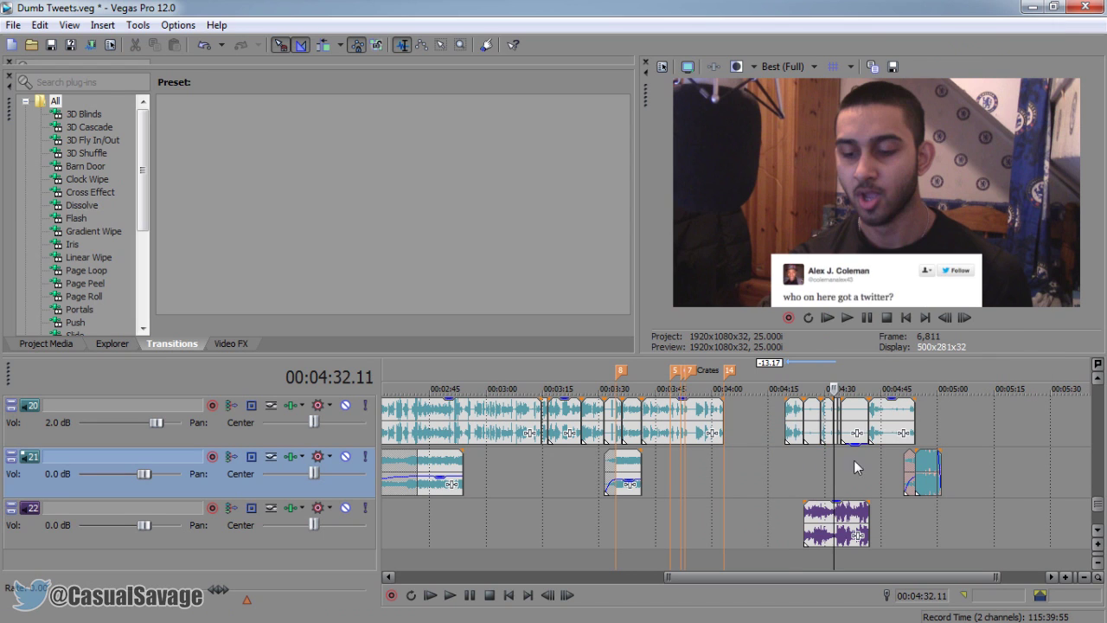
{"action": "left_click_drag", "start_coordinate": [791, 435], "coordinate": [750, 435]}
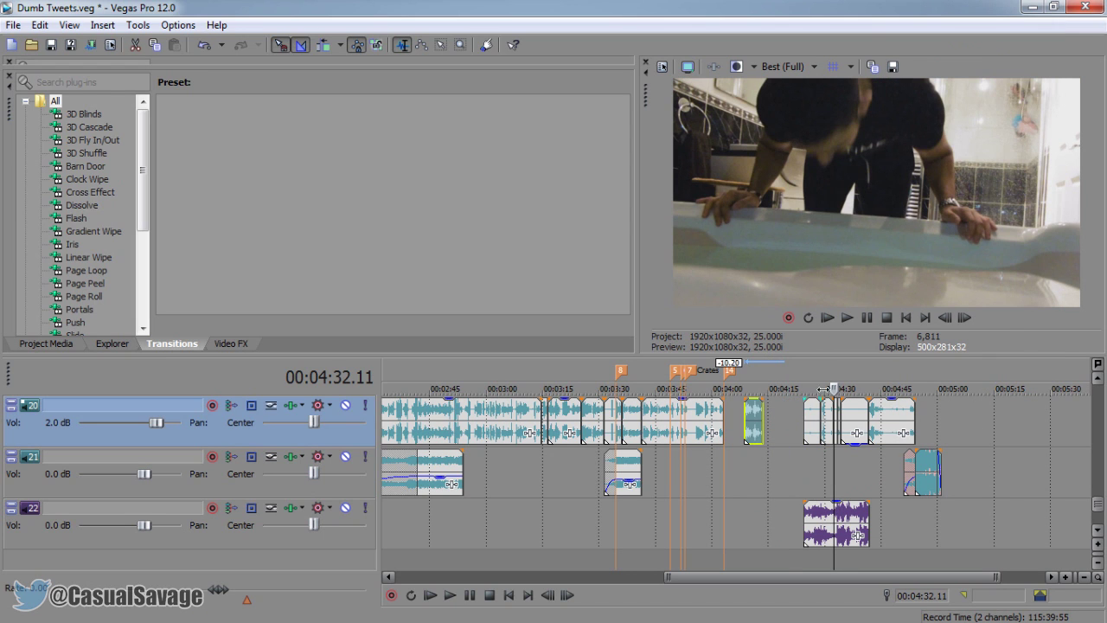
{"action": "scroll", "coordinate": [1100, 508], "scroll_direction": "up", "scroll_amount": 1}
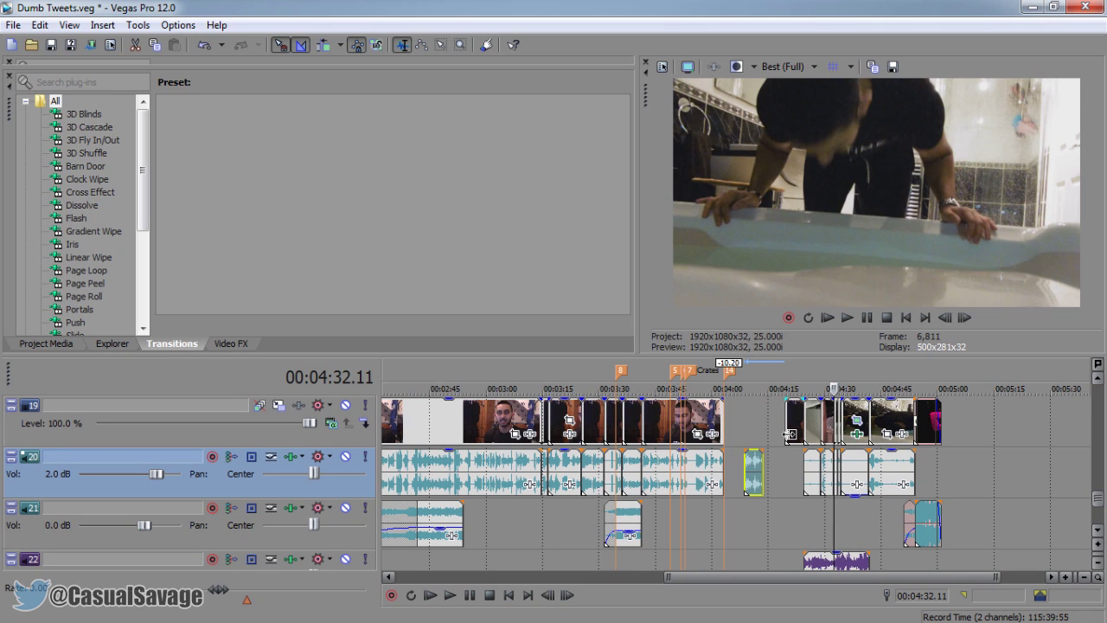
{"action": "left_click_drag", "start_coordinate": [787, 449], "coordinate": [798, 435]}
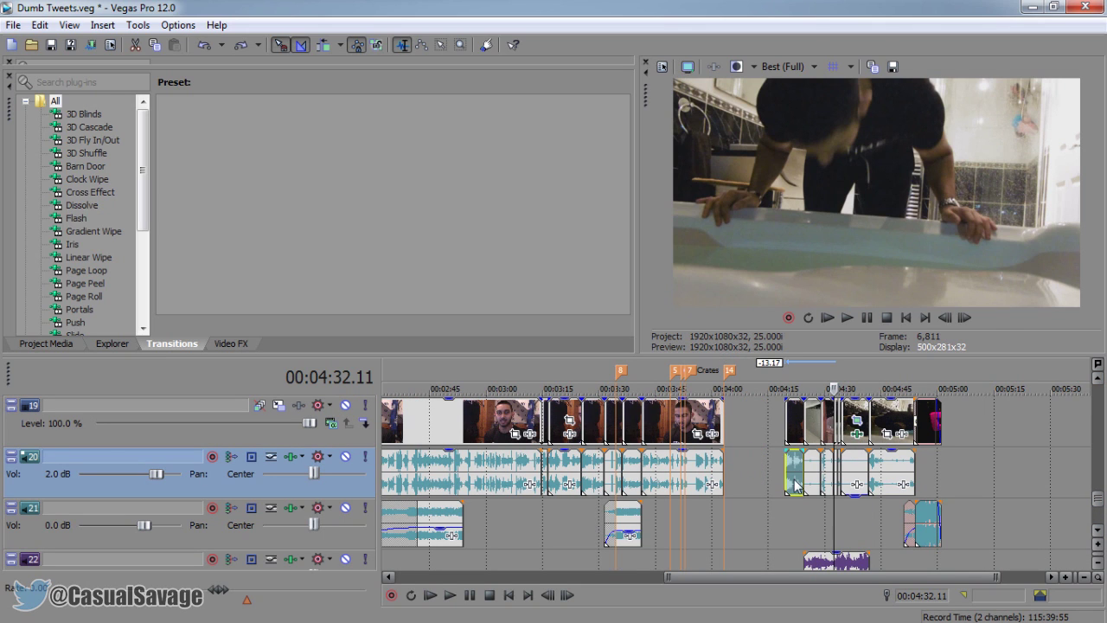
Put the clips after marker 14 into a new group.
{"action": "left_click", "coordinate": [797, 428]}
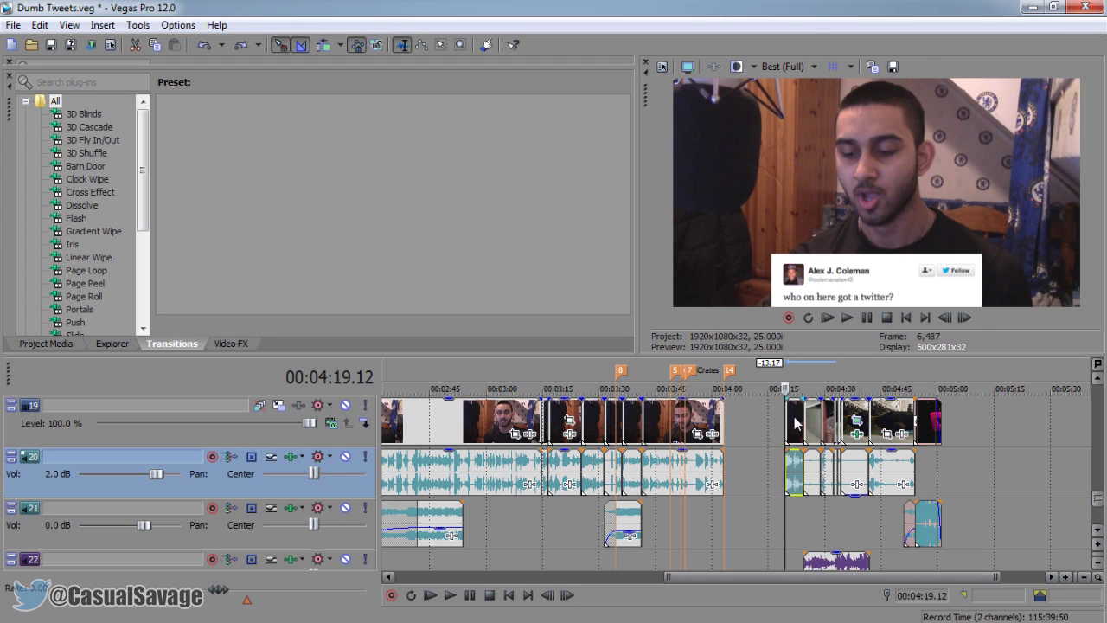
{"action": "right_click", "coordinate": [788, 418]}
{"action": "mouse_move", "coordinate": [821, 524]}
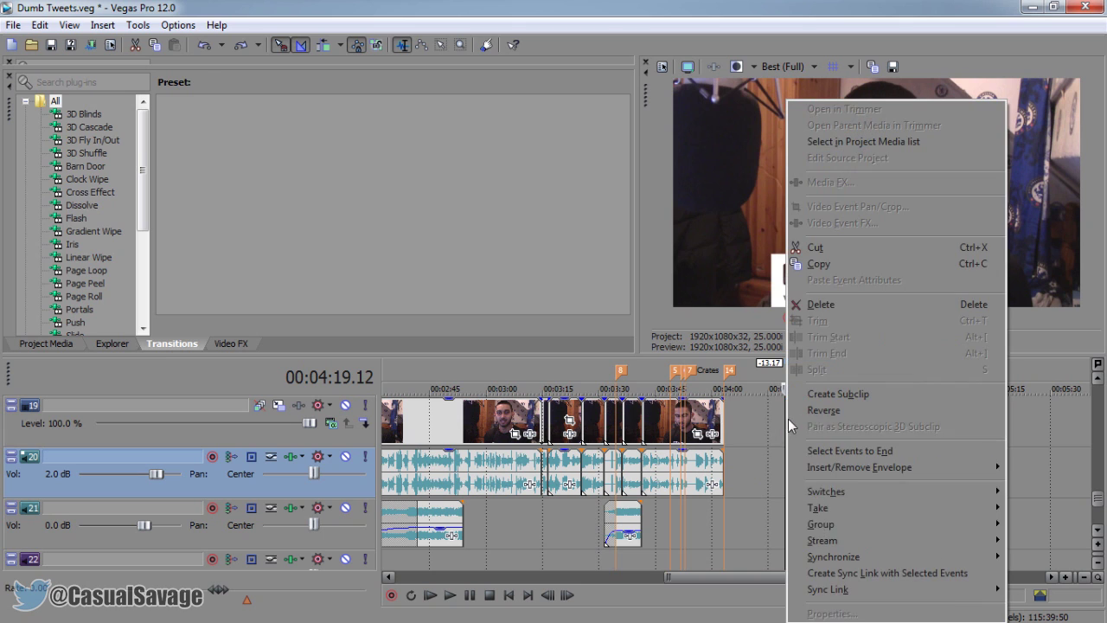
{"action": "left_click", "coordinate": [726, 414]}
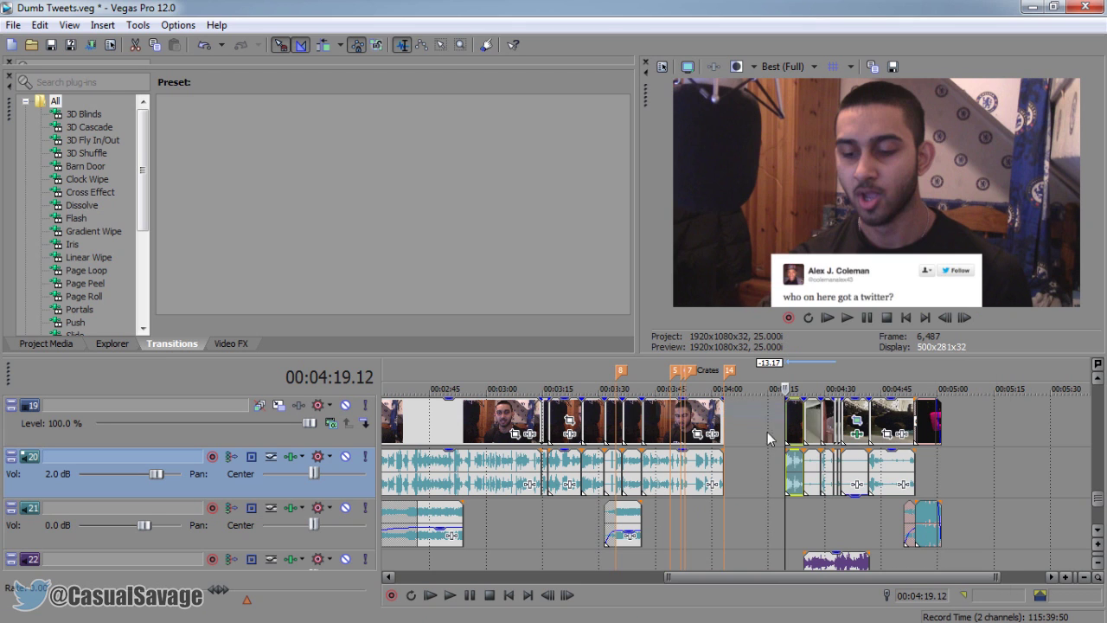
Test-move the group, leave it in place, and set the cursor near 04:32.11.
{"action": "left_click", "coordinate": [819, 430]}
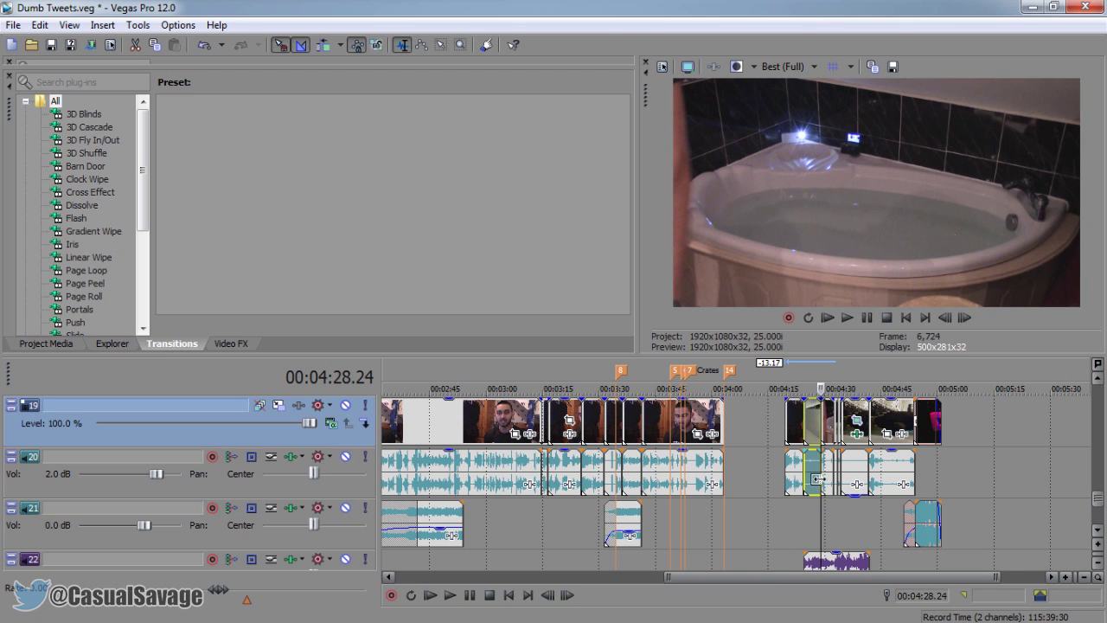
{"action": "left_click_drag", "start_coordinate": [829, 421], "coordinate": [829, 425]}
{"action": "left_click", "coordinate": [833, 424]}
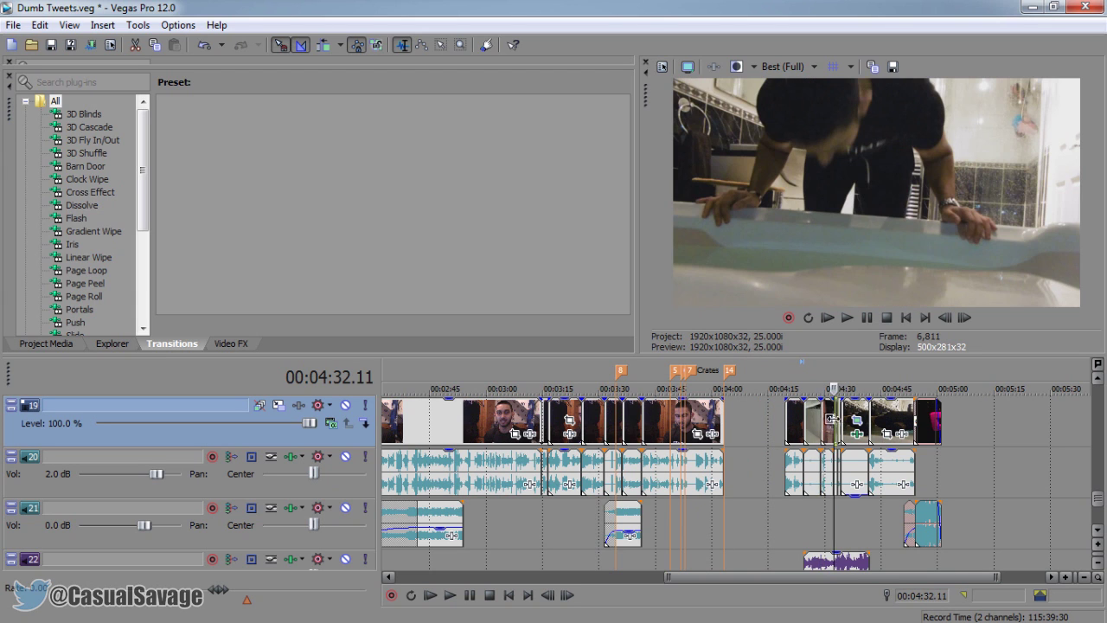
{"action": "scroll", "coordinate": [851, 480], "scroll_direction": "up", "scroll_amount": 3}
{"action": "scroll", "coordinate": [715, 450], "scroll_direction": "down", "scroll_amount": 2}
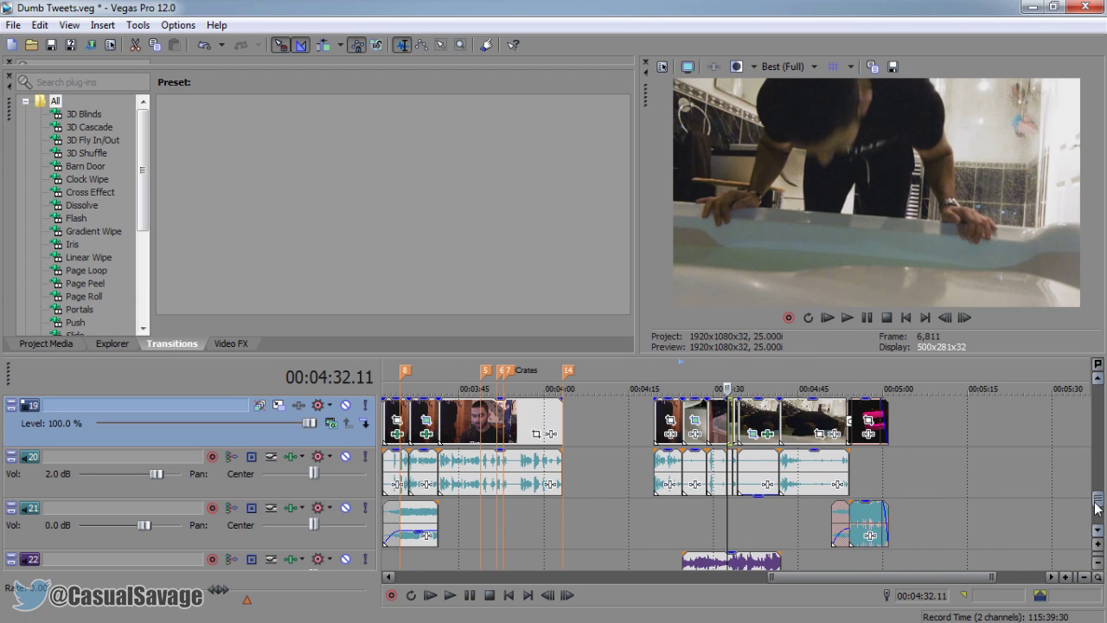
{"action": "mouse_move", "coordinate": [1098, 498]}
{"action": "left_mouse_down"}
{"action": "mouse_move", "coordinate": [1103, 396]}
{"action": "mouse_move", "coordinate": [1103, 534]}
{"action": "left_mouse_up"}
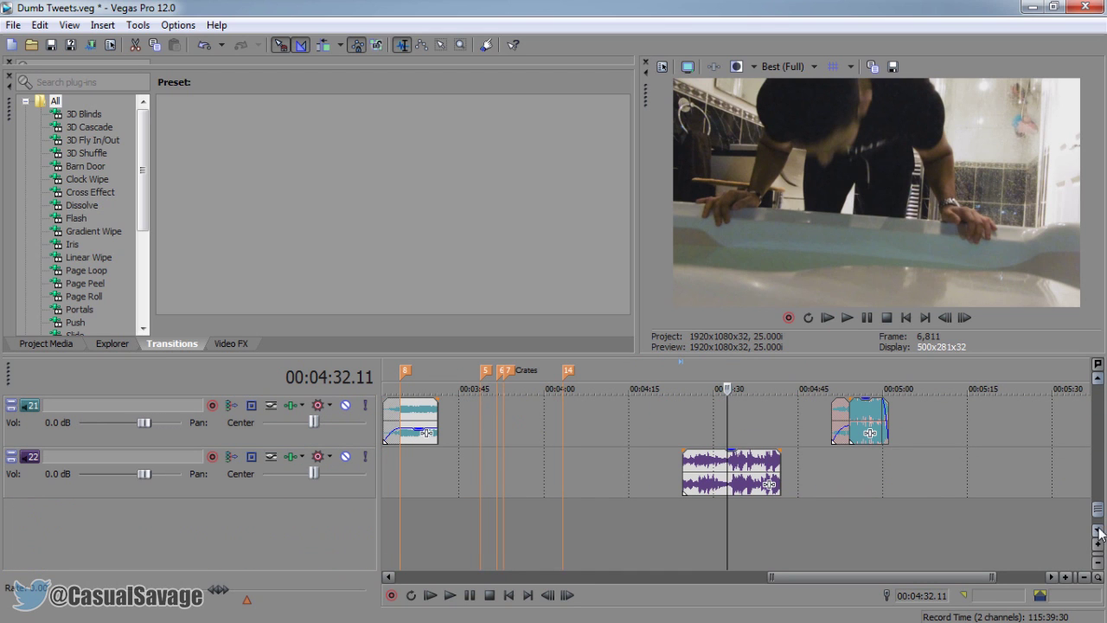